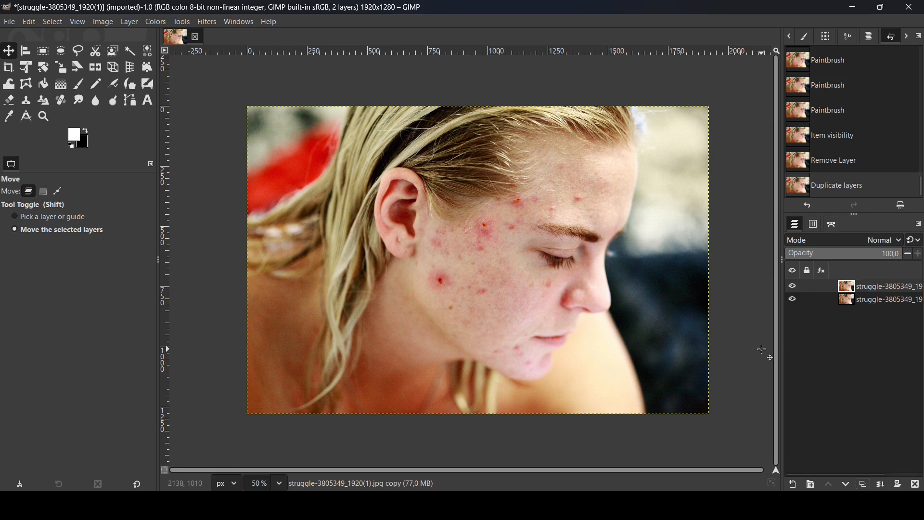
- Heal the large red pimple on the jaw side of the cheek with the Healing tool, sampling the clear skin beside it
scroll(459, 288, "up", 2)
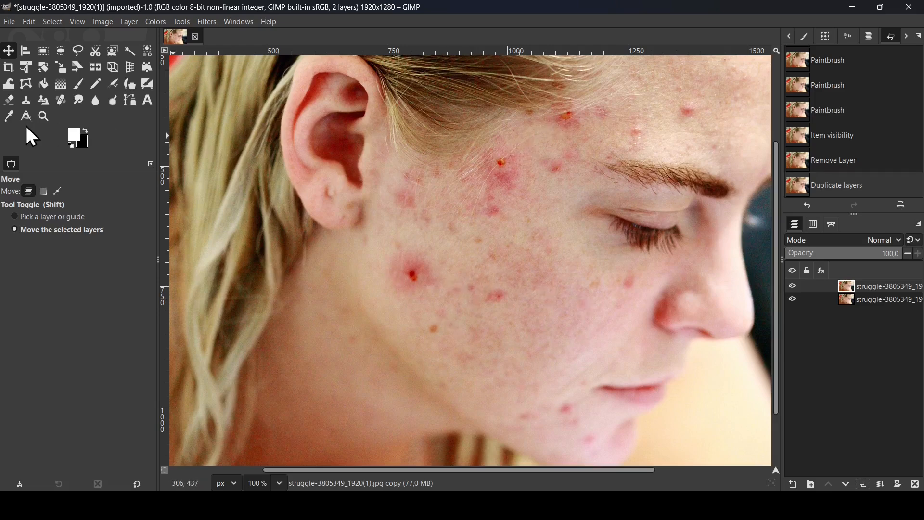
left_click(58, 102)
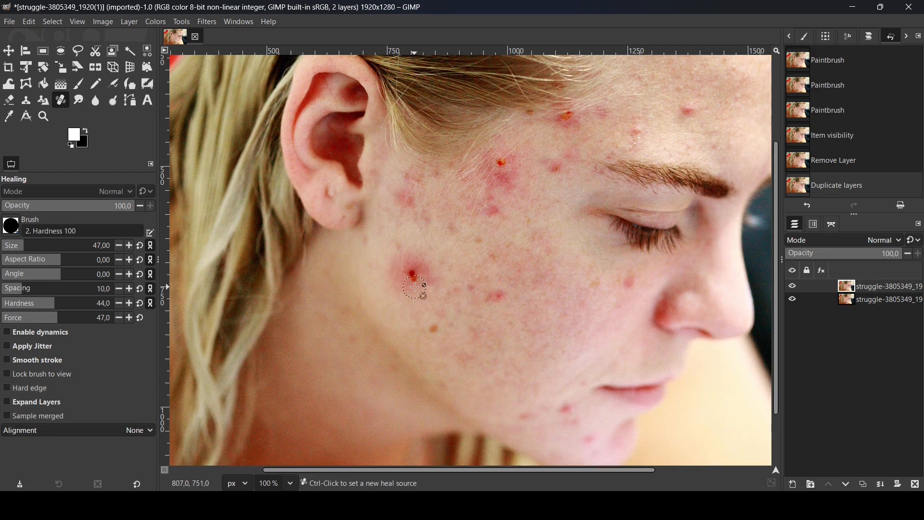
left_click(441, 262, "ctrl")
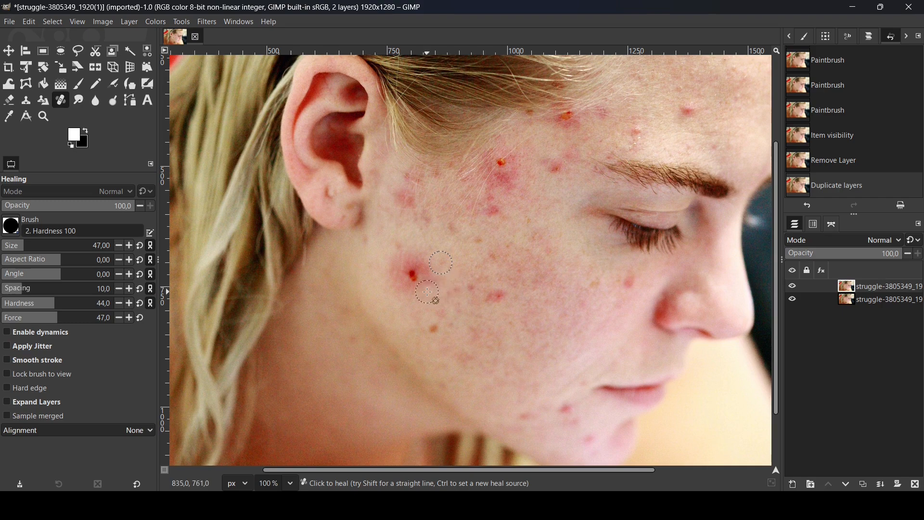
left_click(412, 272)
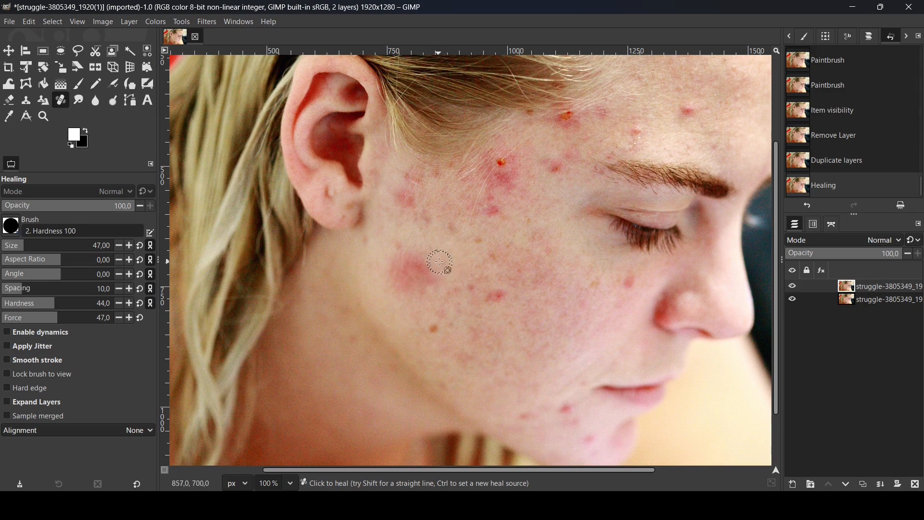
left_click(402, 273)
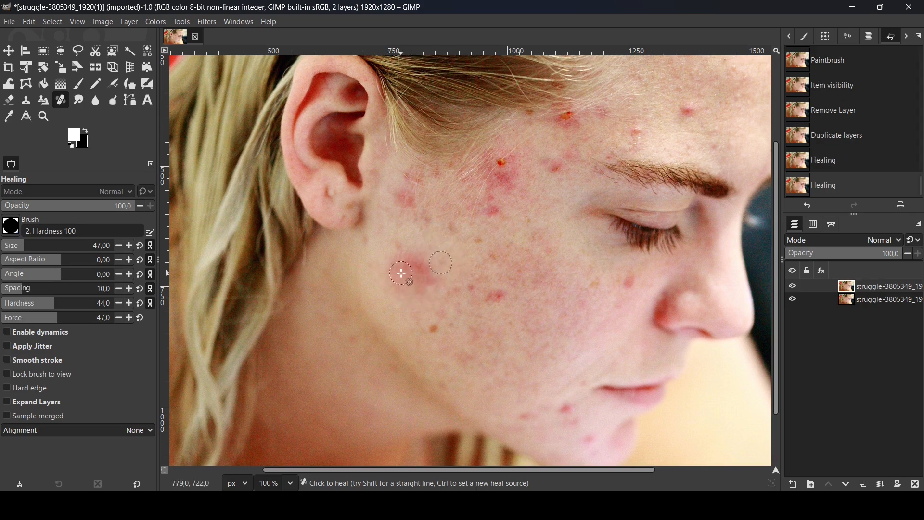
- Heal the mid-cheek pimple, the brown mole near the jaw and the small spots beside the nose using clear cheek skin
left_click(512, 309, "ctrl")
left_click_drag(509, 294, 496, 309)
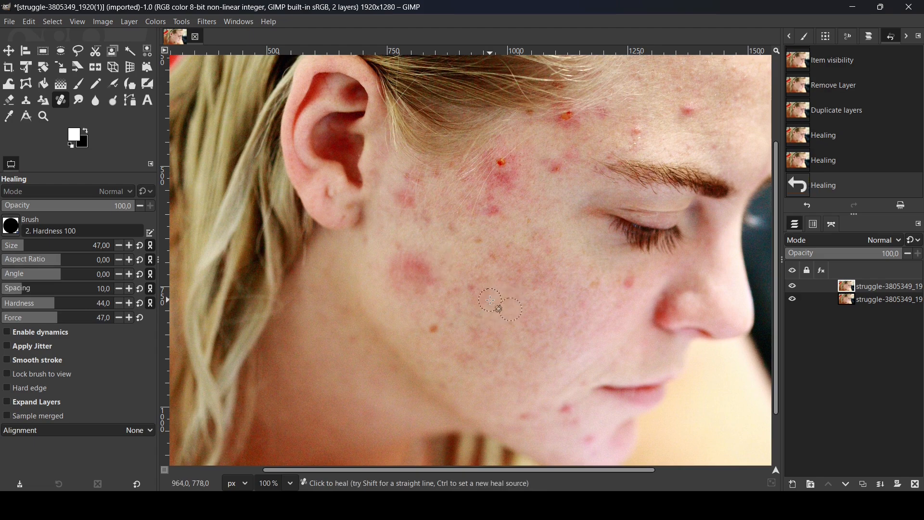
left_click(433, 330)
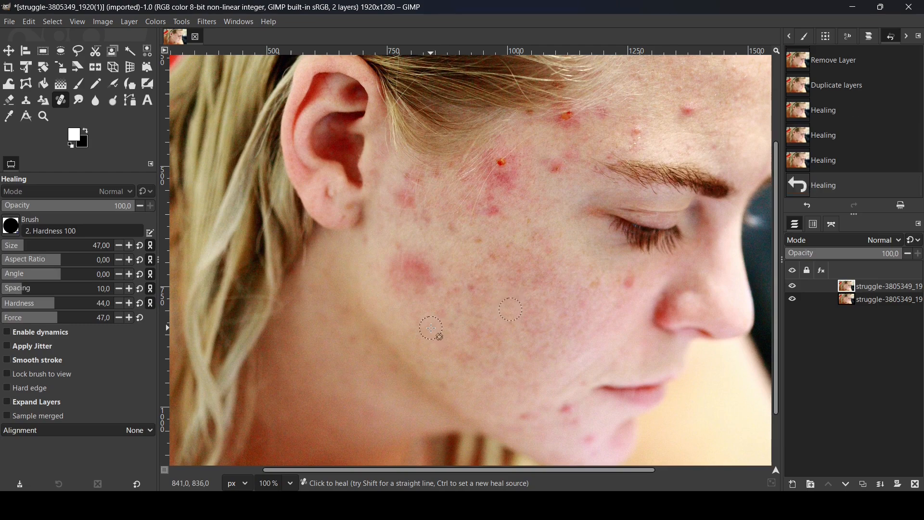
left_click(636, 278)
left_click(597, 287)
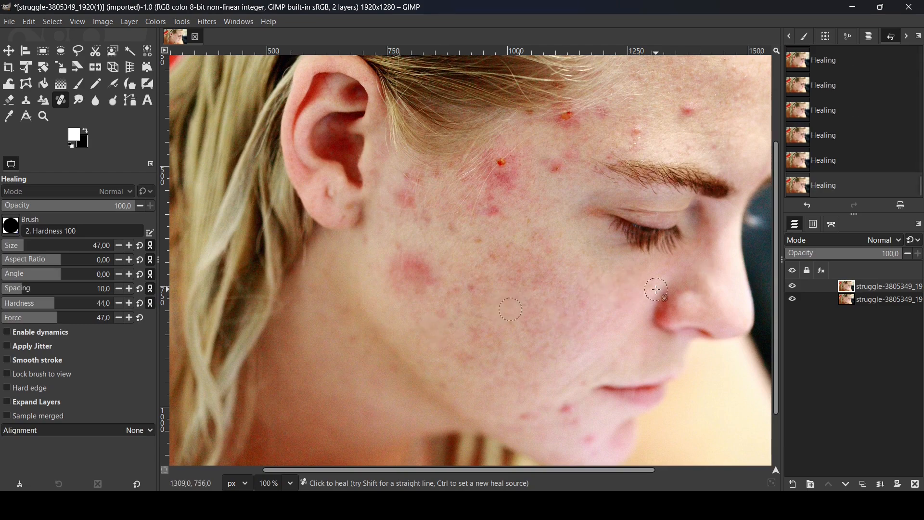
- Heal the red blemishes on the chin below the mouth, undoing the first stroke and using skin sampled near the mouth
left_click(566, 409)
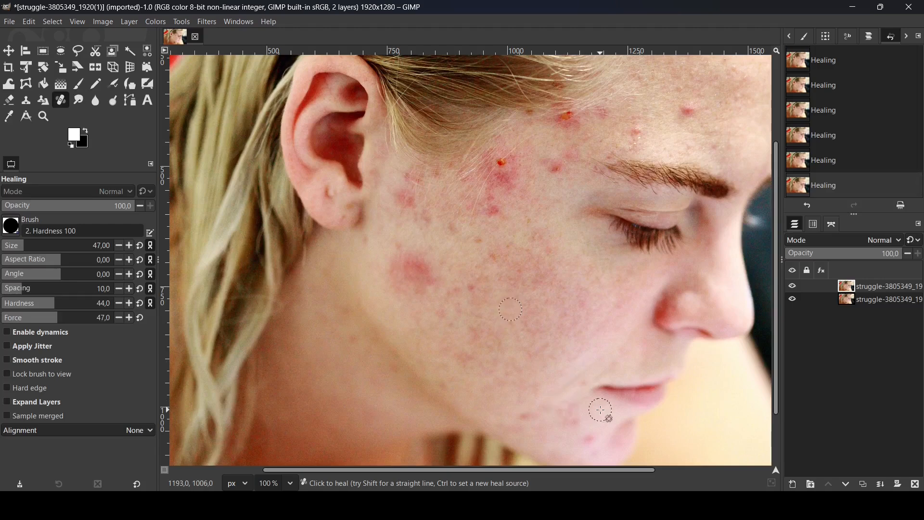
key("ctrl+z")
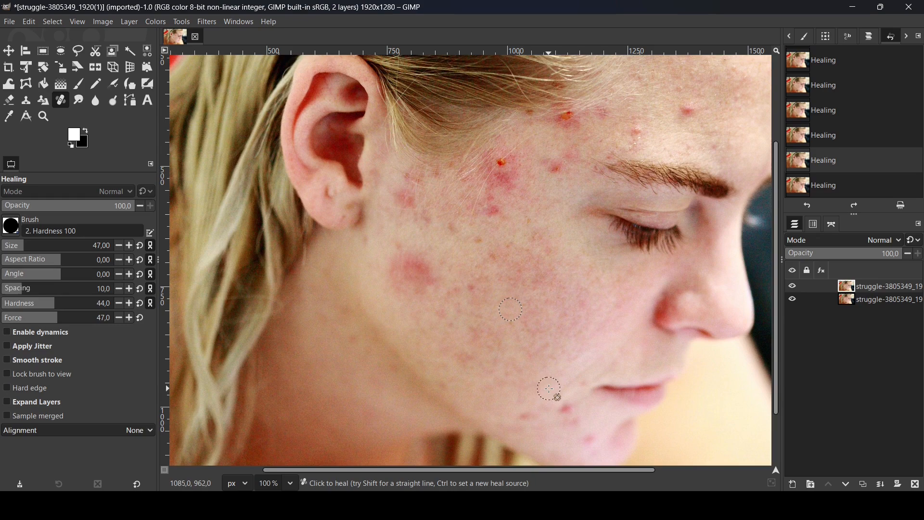
left_click(567, 406)
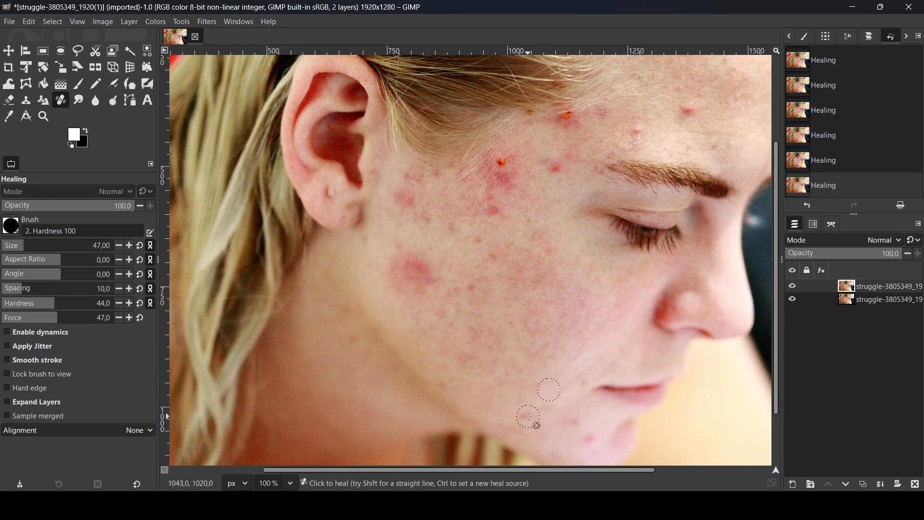
left_click(574, 421)
left_click(590, 439)
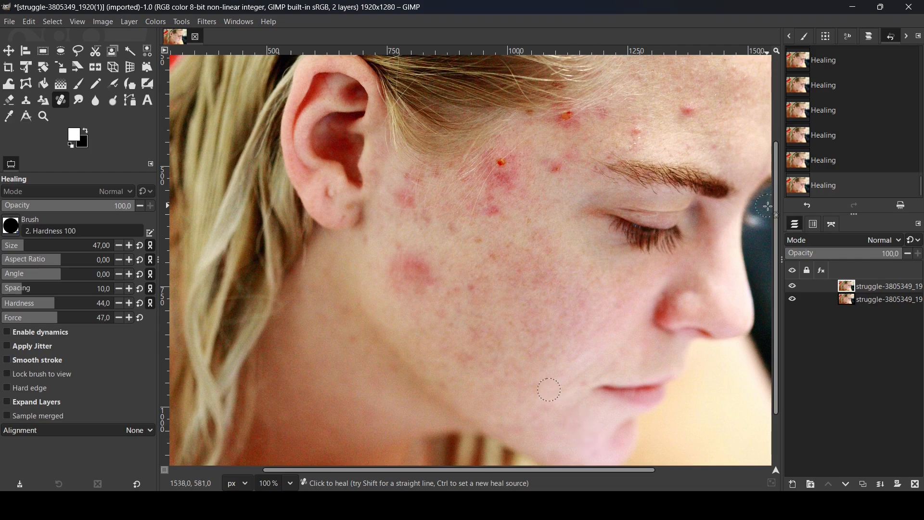
- Heal the red spots on the forehead above the eyebrow using clear forehead skin as the source
scroll(778, 229, "up", 2)
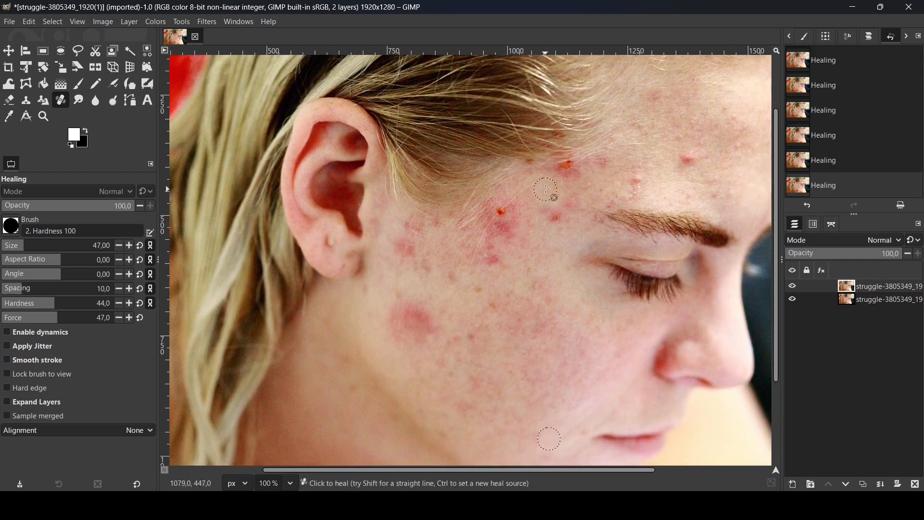
left_click(673, 179, "ctrl")
left_click(689, 163)
left_click(684, 165)
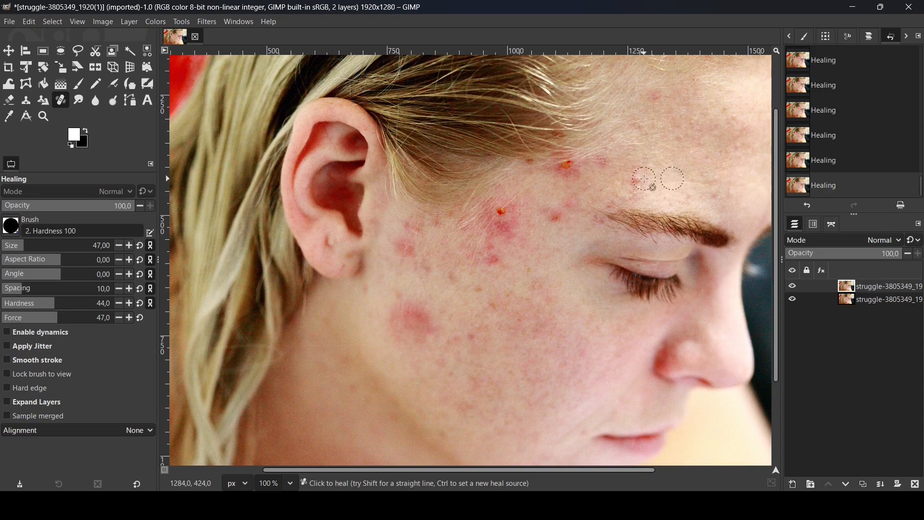
- Heal the red pimples along the temple and upper cheek, resampling clear skin close to each blemish
left_click(562, 234, "ctrl")
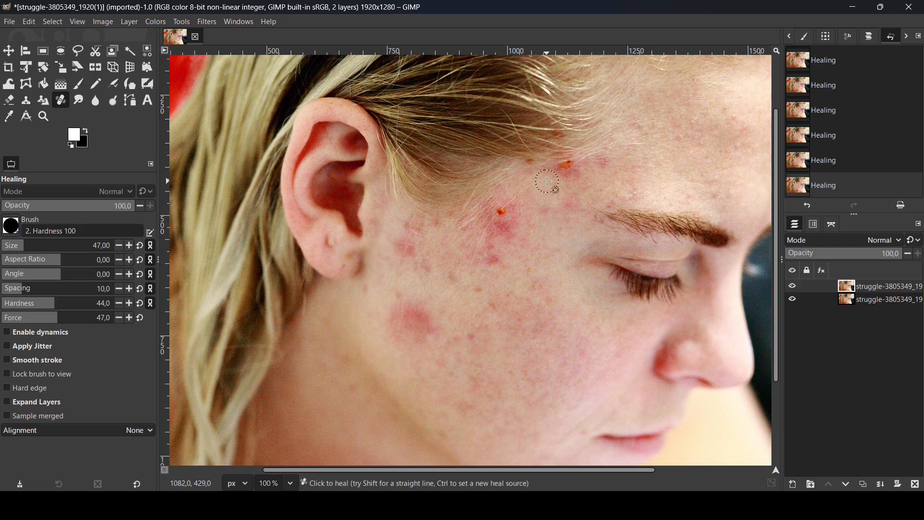
left_click(573, 169)
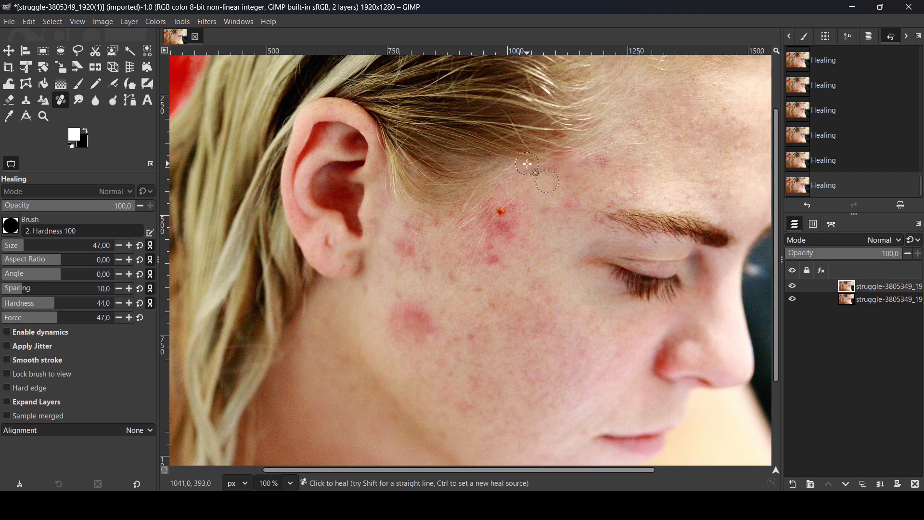
left_click(529, 211, "ctrl")
left_click(502, 212)
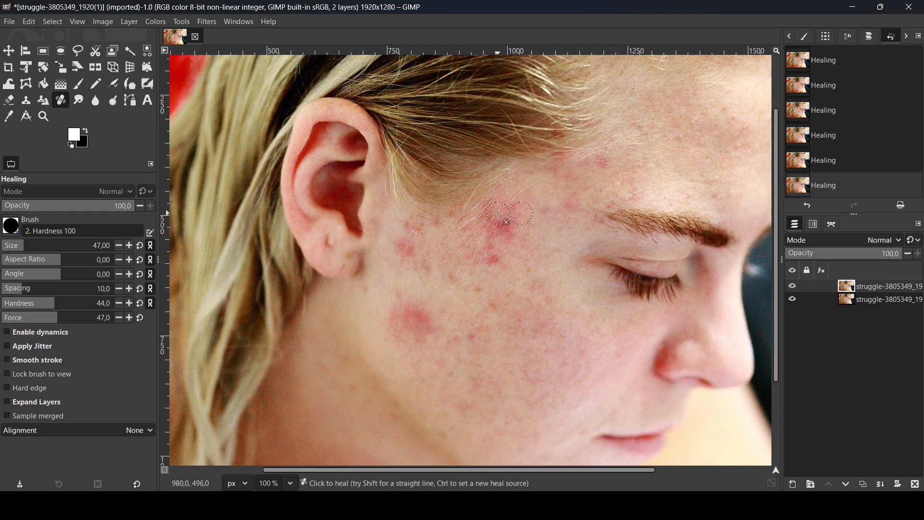
left_click(508, 247, "ctrl")
left_click(492, 260)
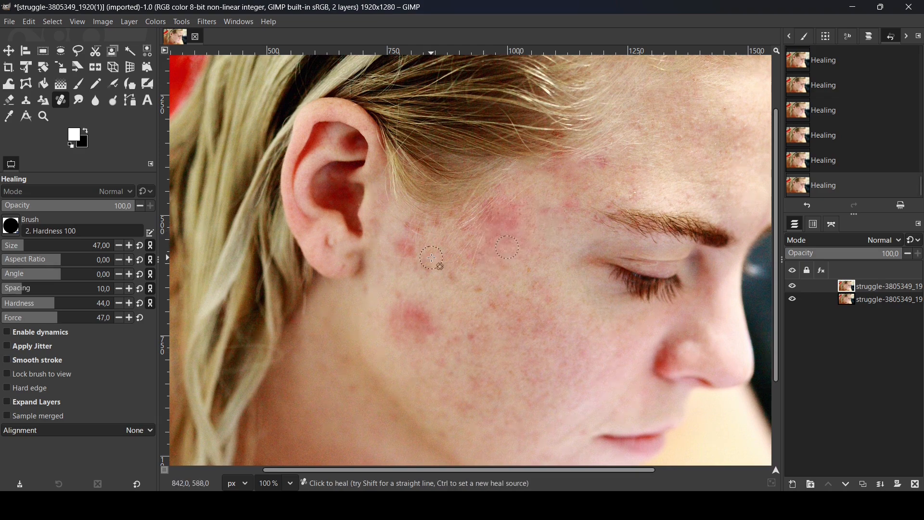
- Heal the red spot in front of the earlobe and soften the red patch on the lower cheek from nearby skin
left_click(332, 265, "ctrl")
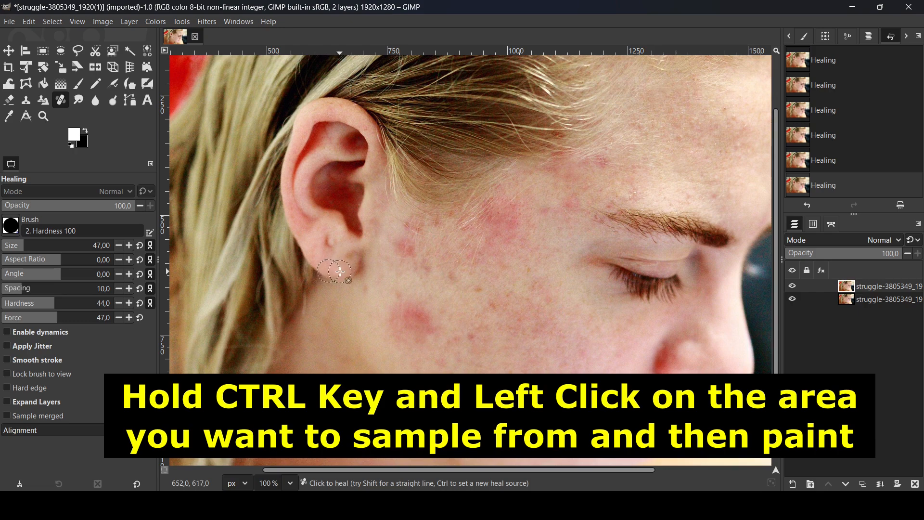
left_click(390, 261, "ctrl")
left_click(407, 249)
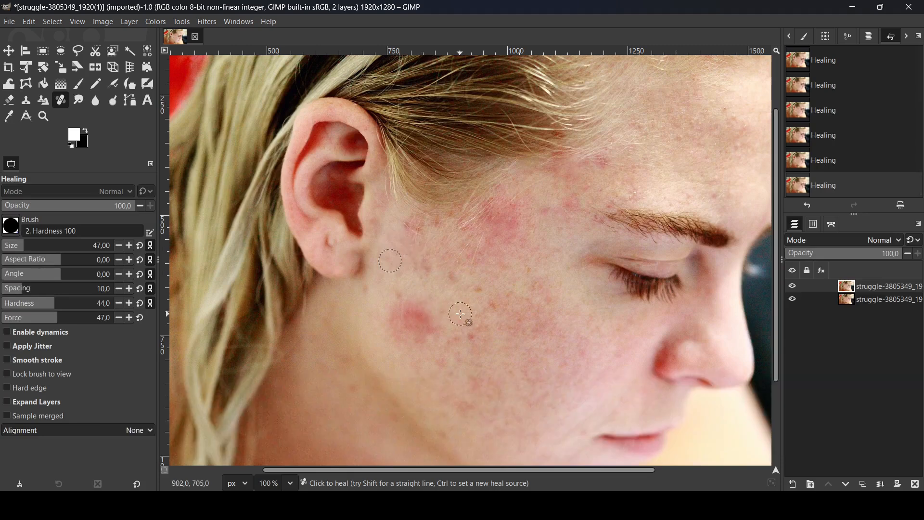
left_click(430, 314, "ctrl")
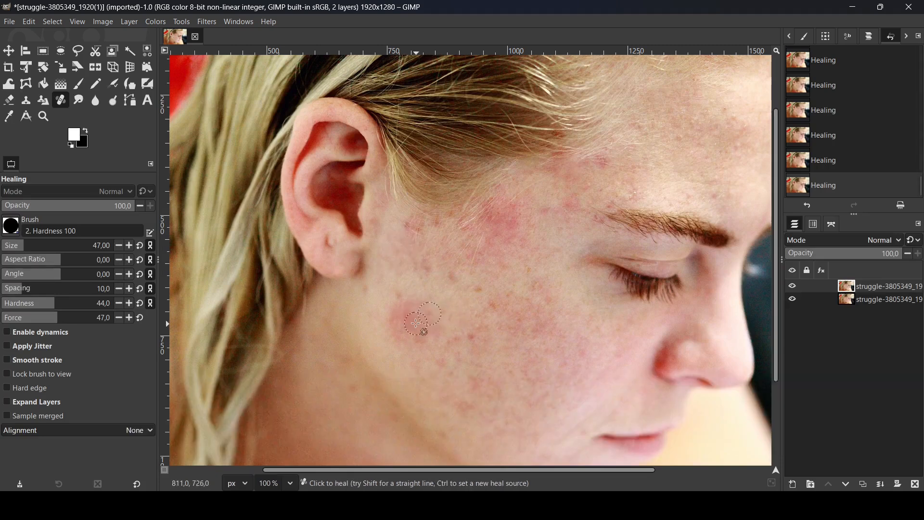
mouse_move(416, 323)
left_mouse_down()
mouse_move(412, 316)
mouse_move(410, 325)
left_mouse_up()
- Heal the small red spots on the upper cheek beside the ear and the redness at the temple near the hairline
left_click(540, 229, "ctrl")
left_click(398, 222, "ctrl")
left_click(421, 230)
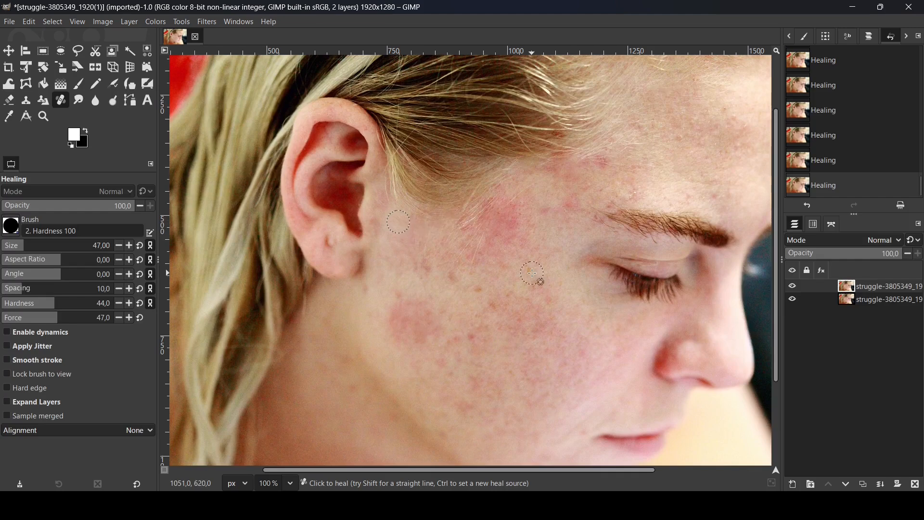
left_click(627, 159, "ctrl")
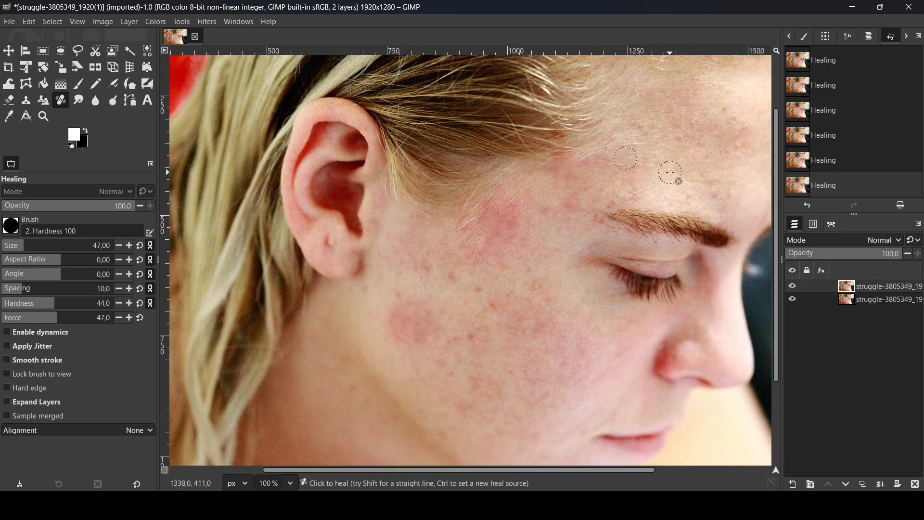
key("minus")
key("minus")
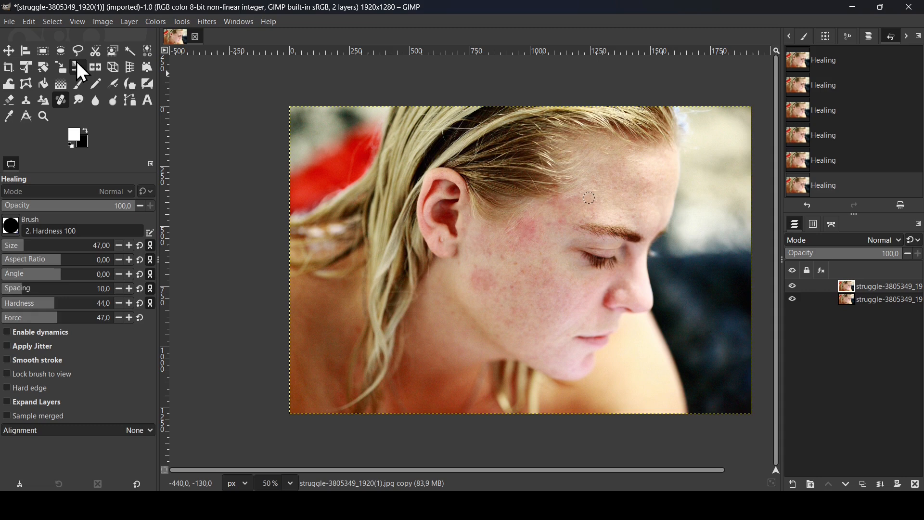
- Switch to the Move tool, open the G'MIC-Qt filters, search for "skin" and choose Easy Skin Retouch
left_click(10, 51)
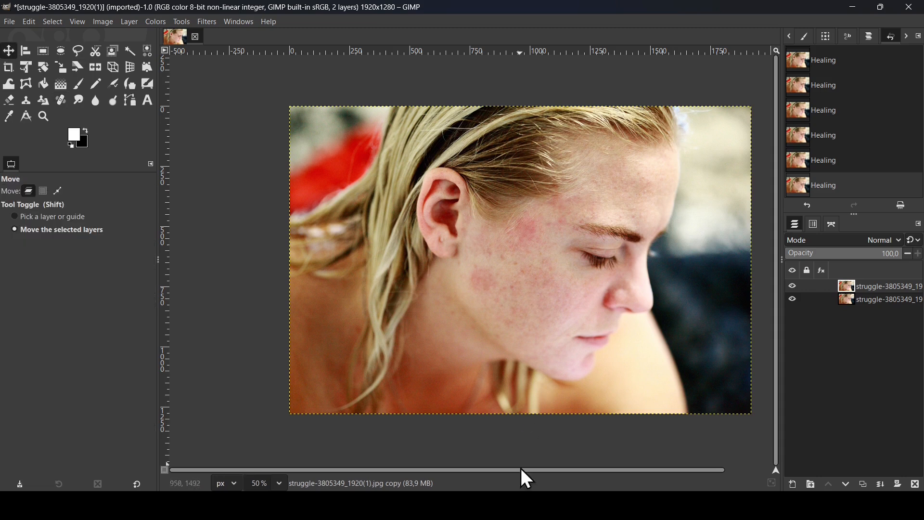
left_click_drag(522, 470, 577, 468)
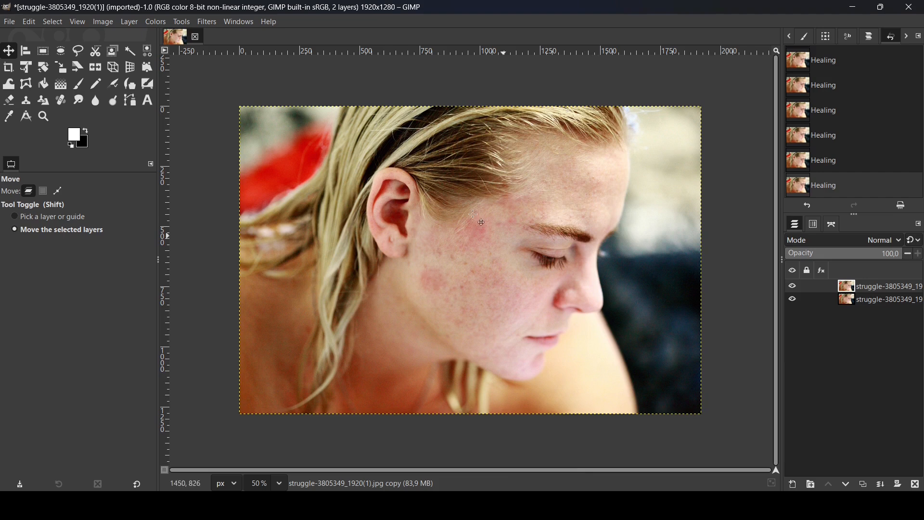
left_click(208, 21)
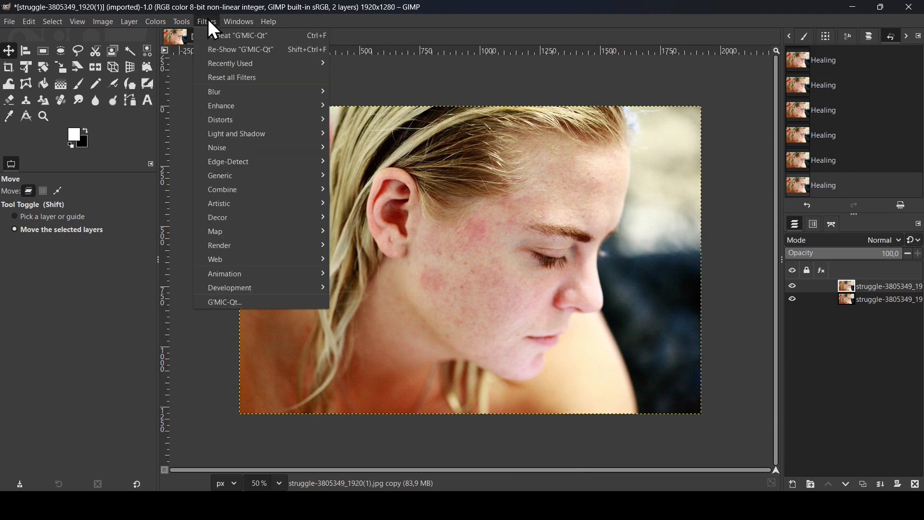
left_click(253, 302)
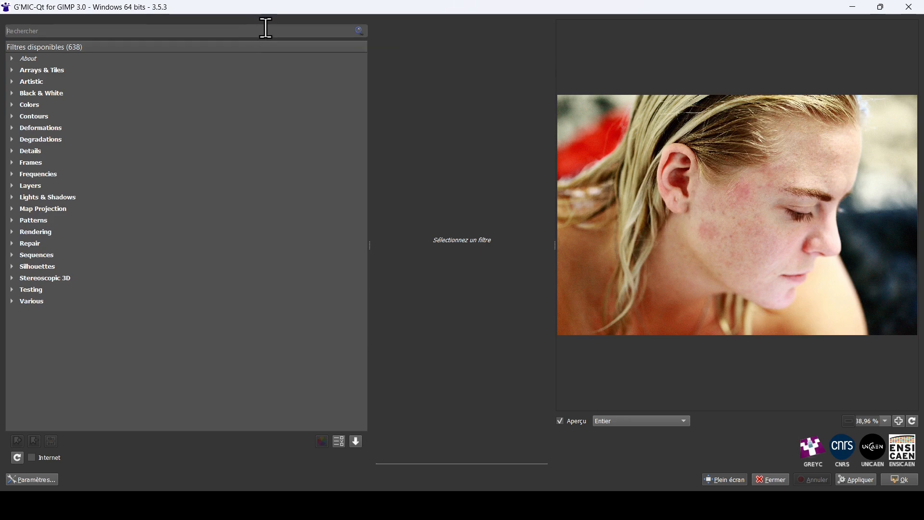
type("skin")
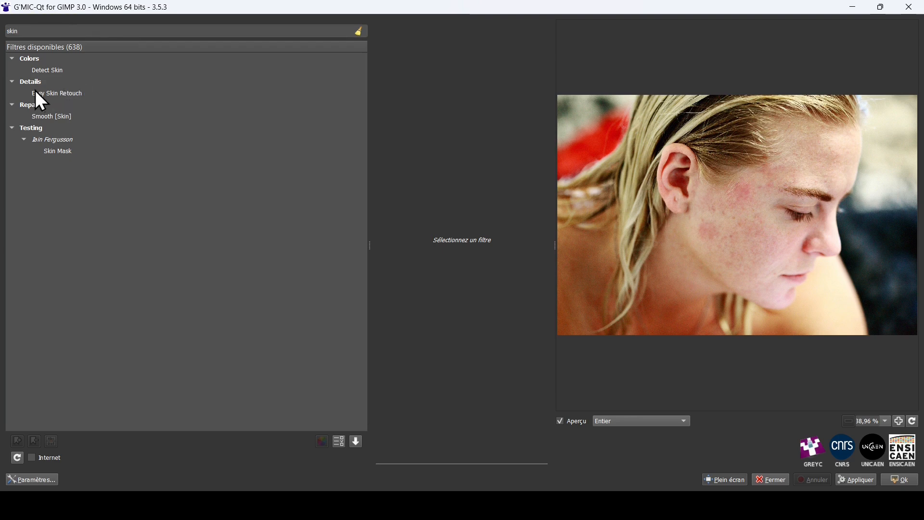
left_click(74, 94)
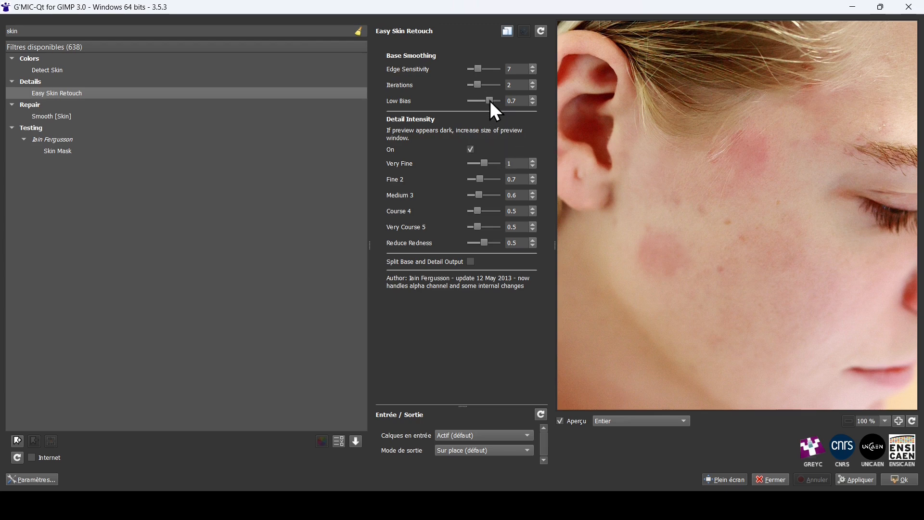
- Set Low Bias to 1, Reduce Redness to 1 and Edge Sensitivity to 6.375, keeping Detail Intensity on
left_click_drag(489, 100, 498, 100)
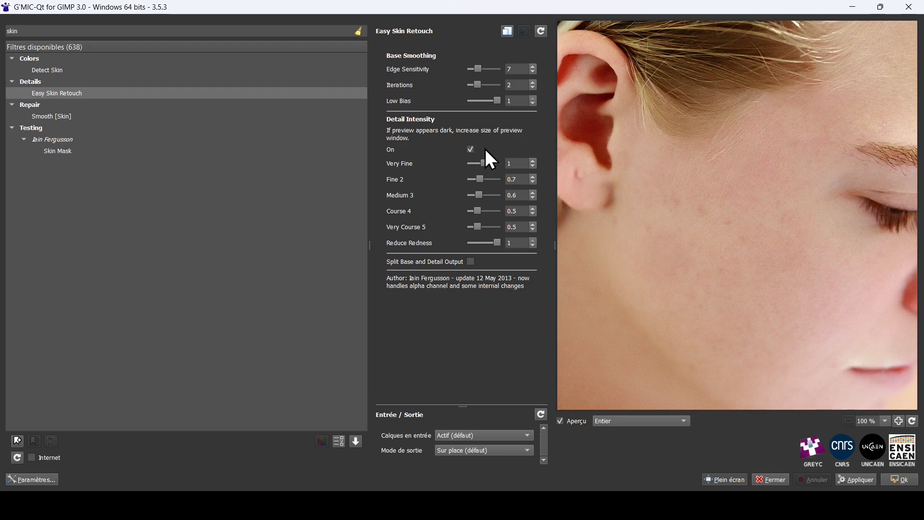
left_click(470, 151)
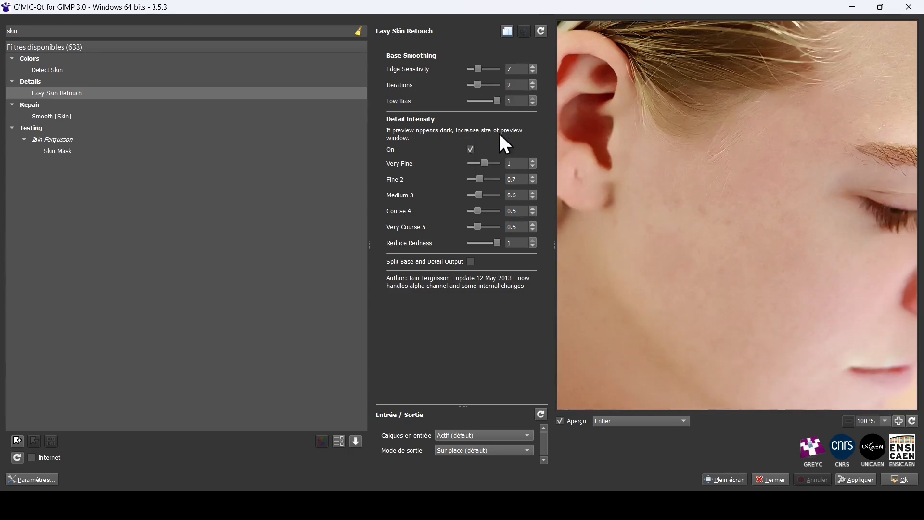
mouse_move(479, 69)
left_mouse_down()
mouse_move(487, 68)
mouse_move(478, 70)
left_mouse_up()
- Magnify the preview to 150% and set detail intensity to Very Fine 1.382, Fine 2 1.018 and Medium 3 0.618
left_click(883, 425)
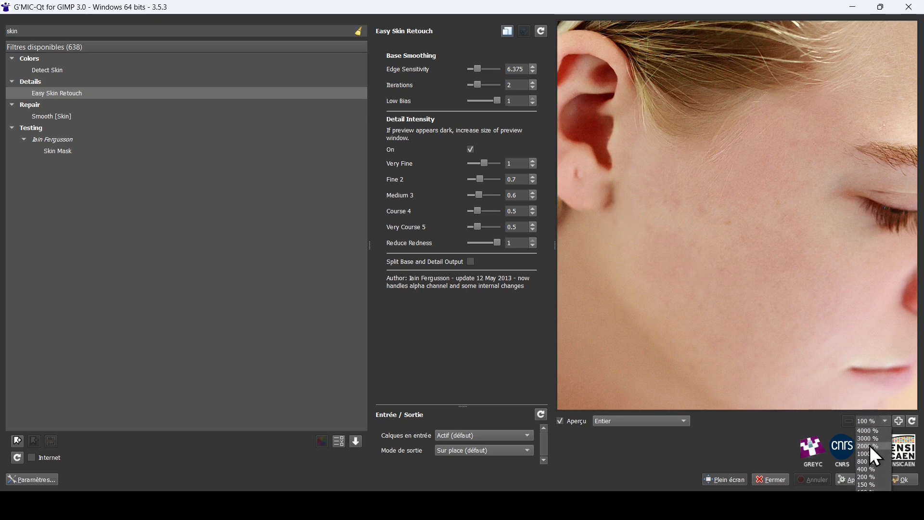
left_click(872, 485)
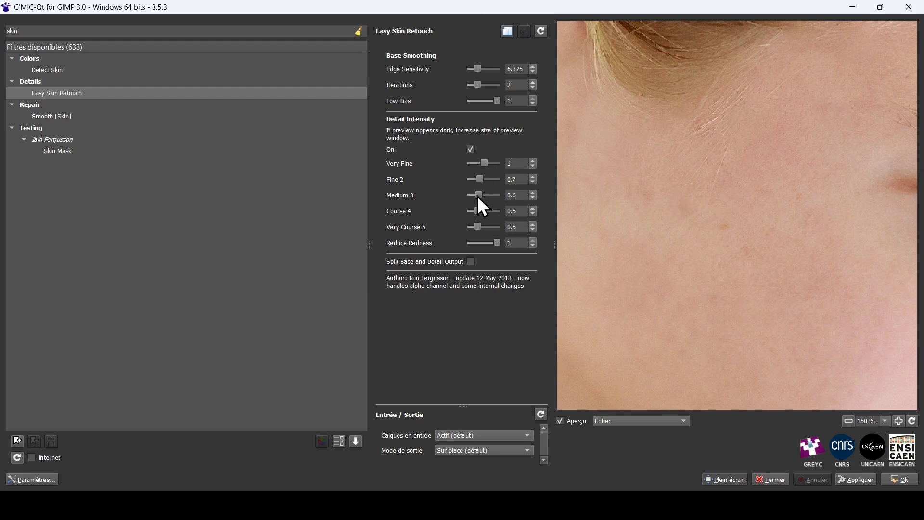
left_click_drag(478, 196, 487, 198)
mouse_move(486, 196)
left_mouse_down()
mouse_move(472, 196)
mouse_move(485, 179)
left_mouse_up()
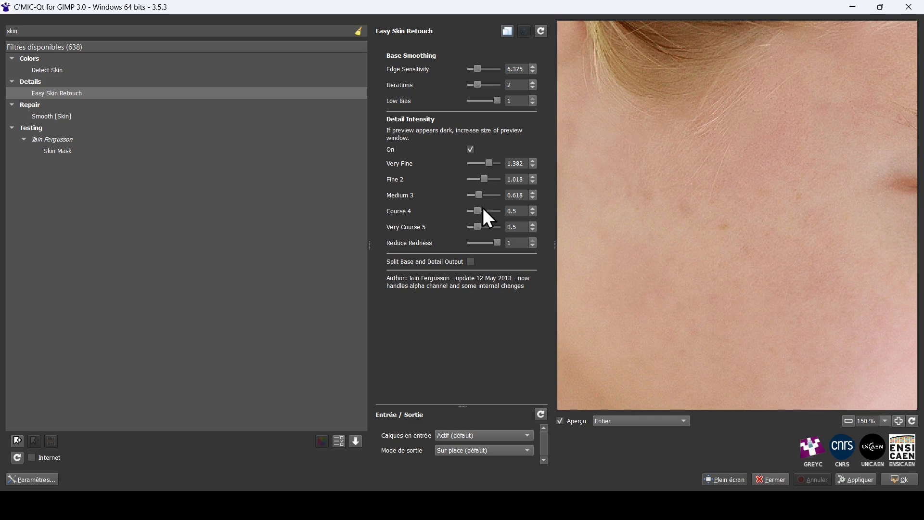
- Set the Very Course 5 detail intensity to 0.472, check the effect on and off in the 100% preview, and apply the filter
left_click_drag(476, 226, 475, 228)
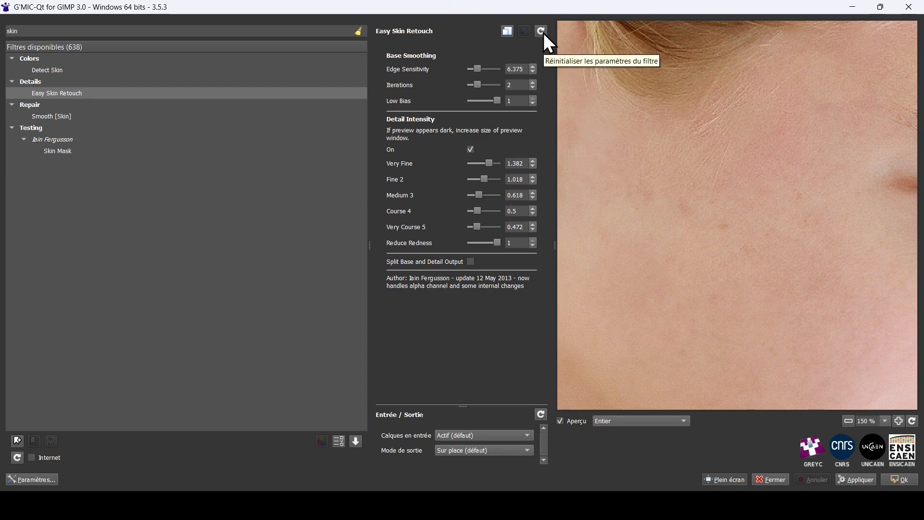
left_click(883, 420)
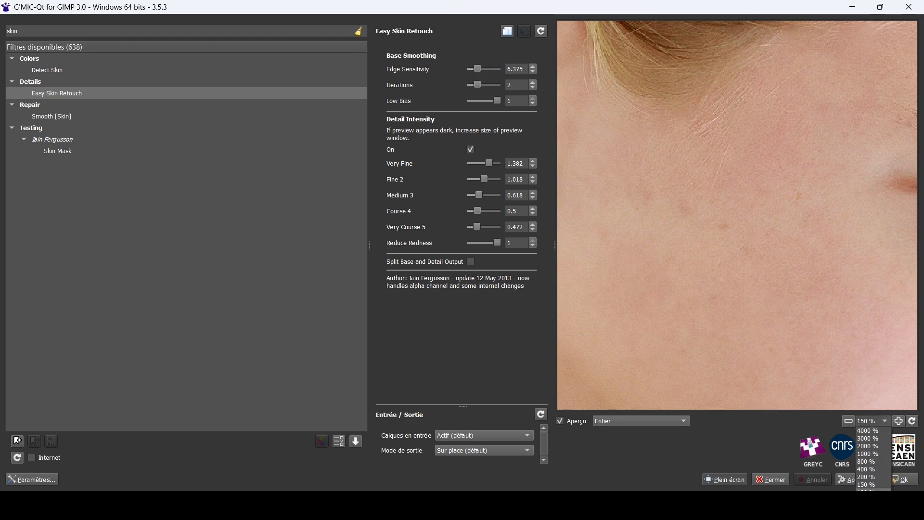
left_click(867, 491)
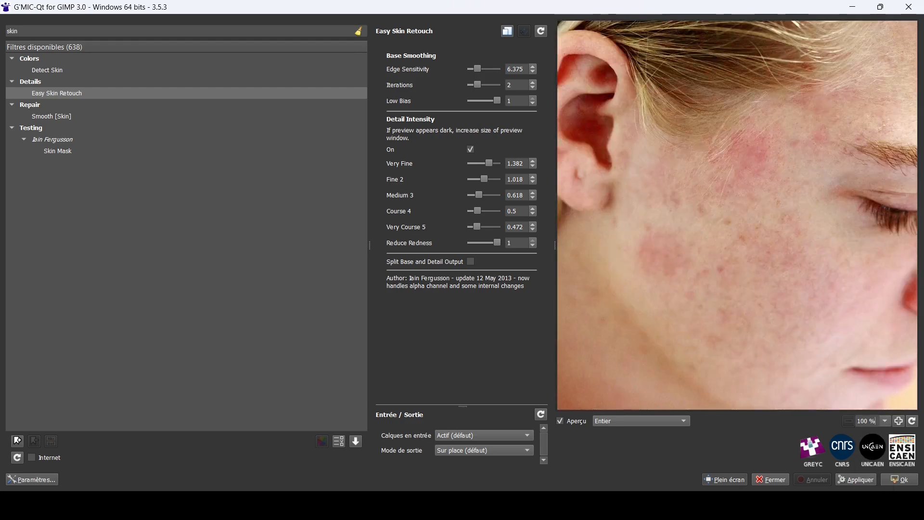
left_click(574, 422)
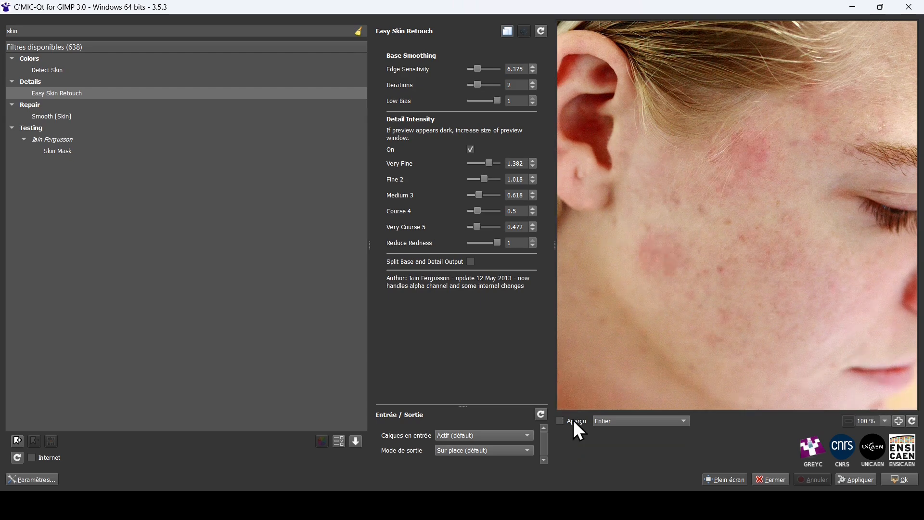
left_click(574, 421)
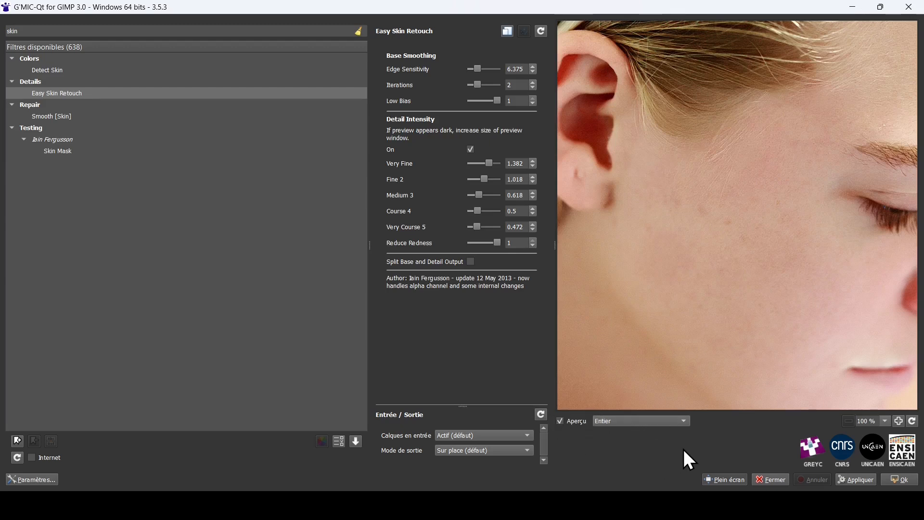
left_click(897, 483)
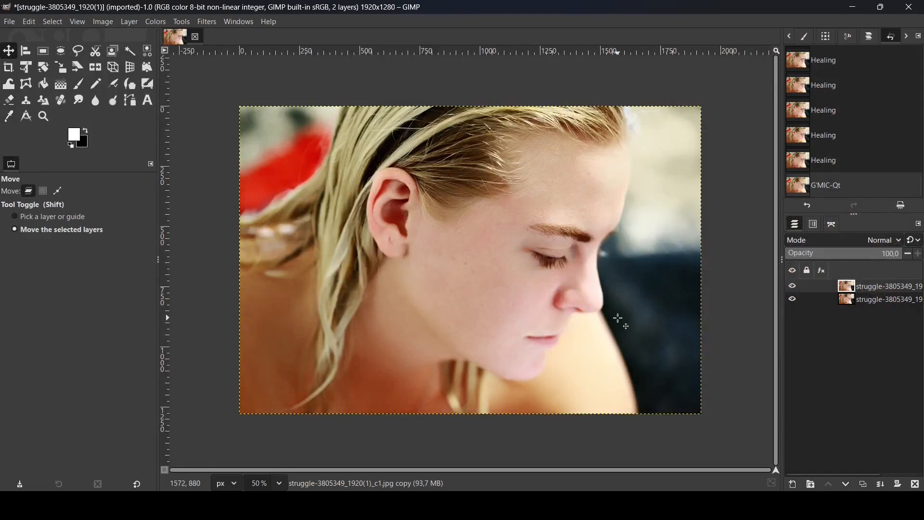
- Compare the retouched top layer with the original by hiding and showing it, and add a Black (full transparency) mask to it
left_click(792, 286)
left_click(792, 286)
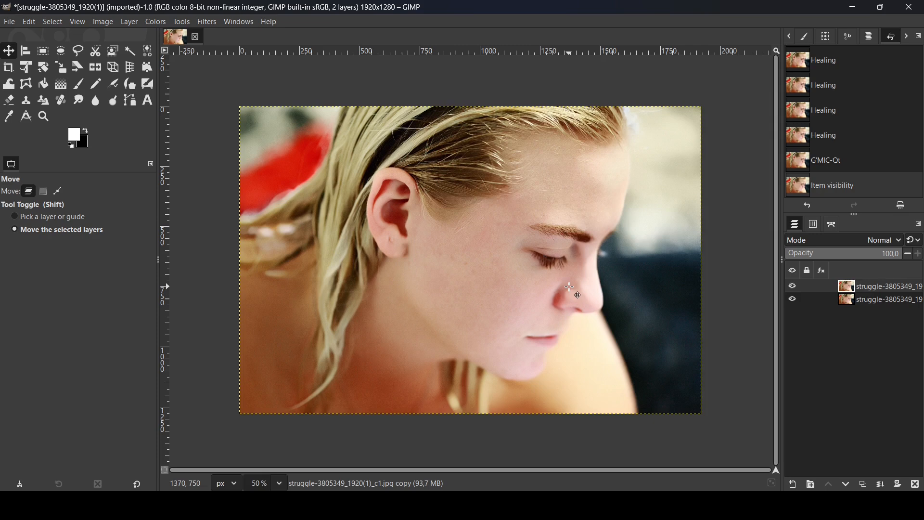
scroll(570, 287, "up", 1)
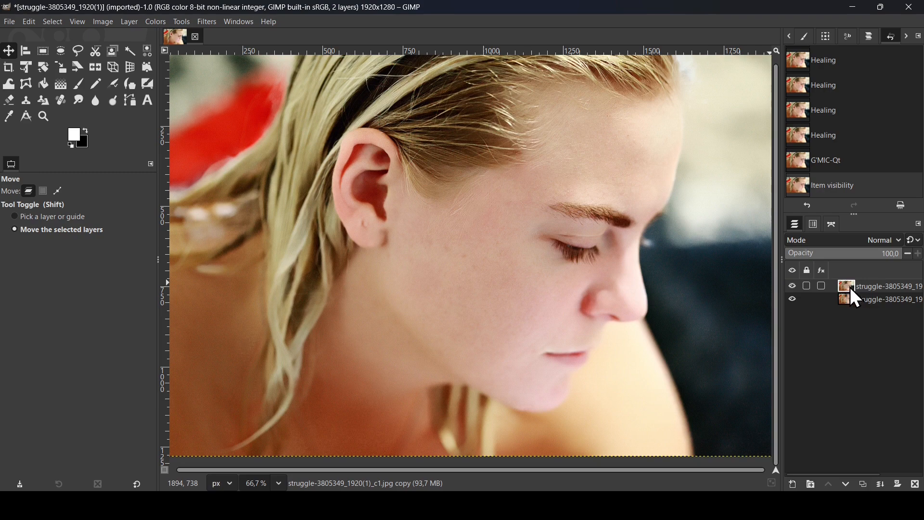
left_click(793, 287)
left_click(793, 286)
right_click(849, 288)
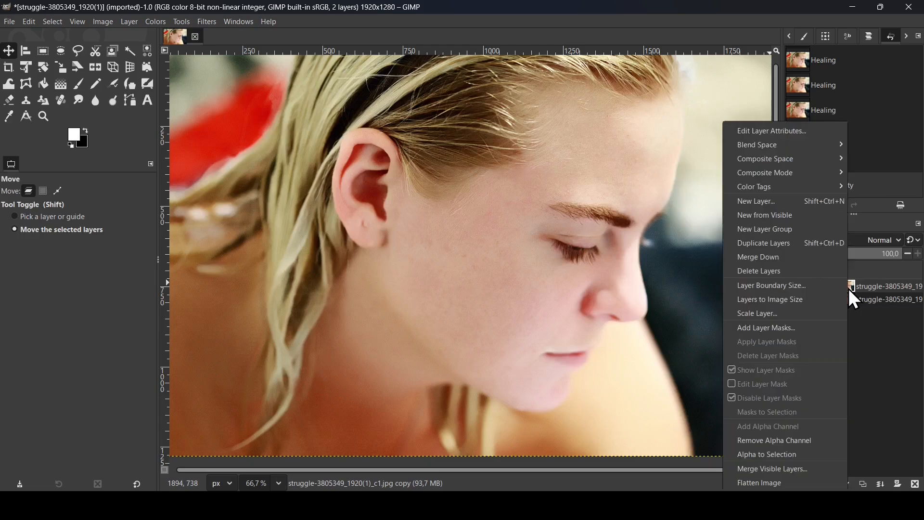
left_click(810, 328)
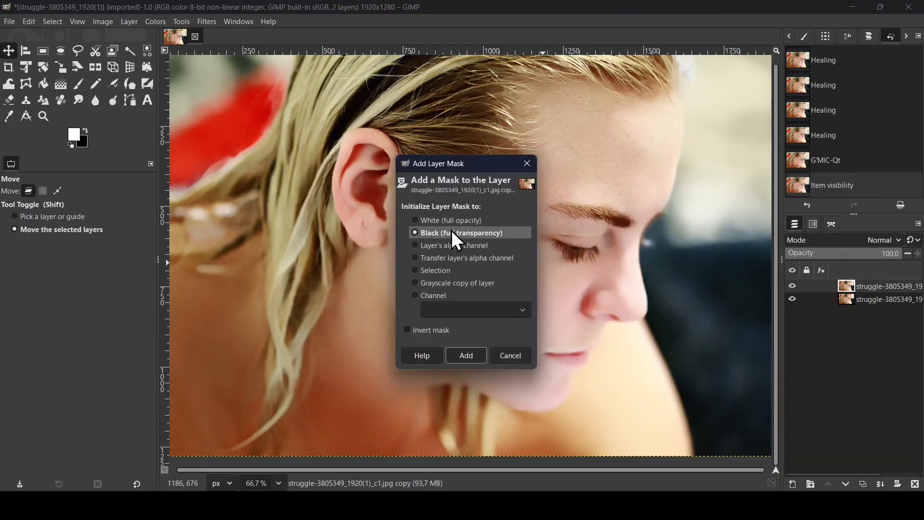
left_click(462, 354)
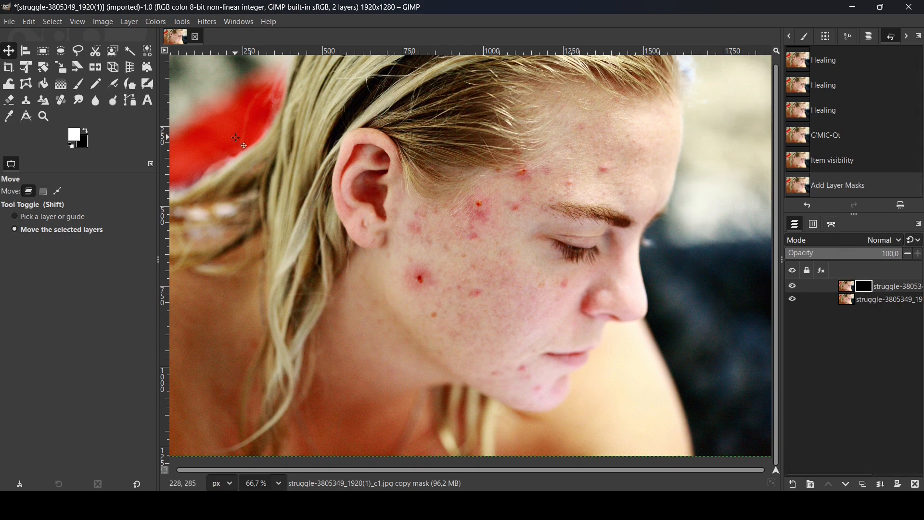
- Paint white on the layer mask with a size 138 Paintbrush to reveal the retouched skin on the cheek, jaw and forehead
left_click(80, 86)
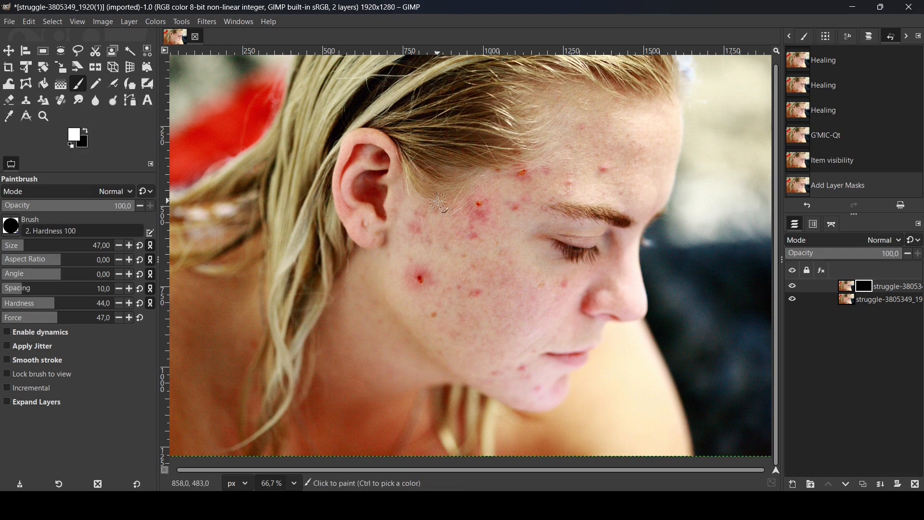
left_click(39, 246)
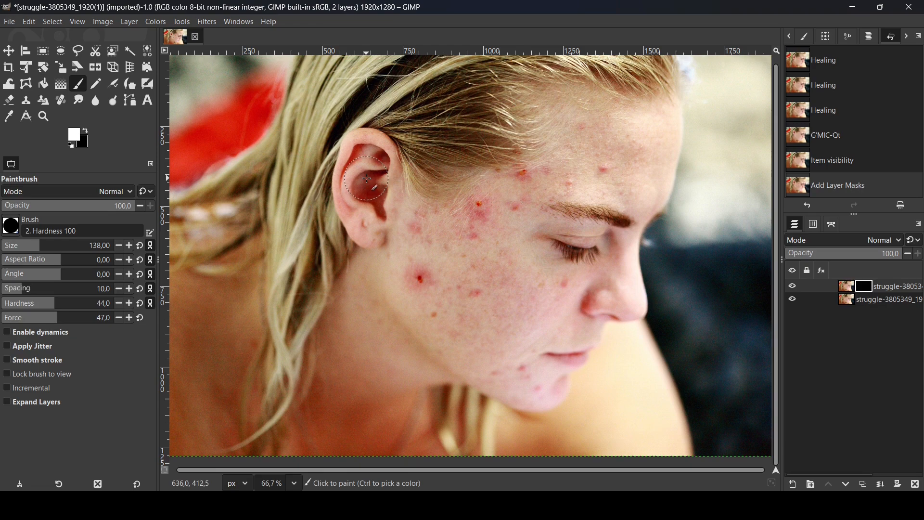
mouse_move(461, 242)
left_mouse_down()
mouse_move(415, 250)
mouse_move(433, 289)
mouse_move(458, 304)
mouse_move(503, 289)
mouse_move(558, 291)
mouse_move(462, 244)
mouse_move(496, 219)
mouse_move(503, 248)
mouse_move(482, 248)
left_mouse_up()
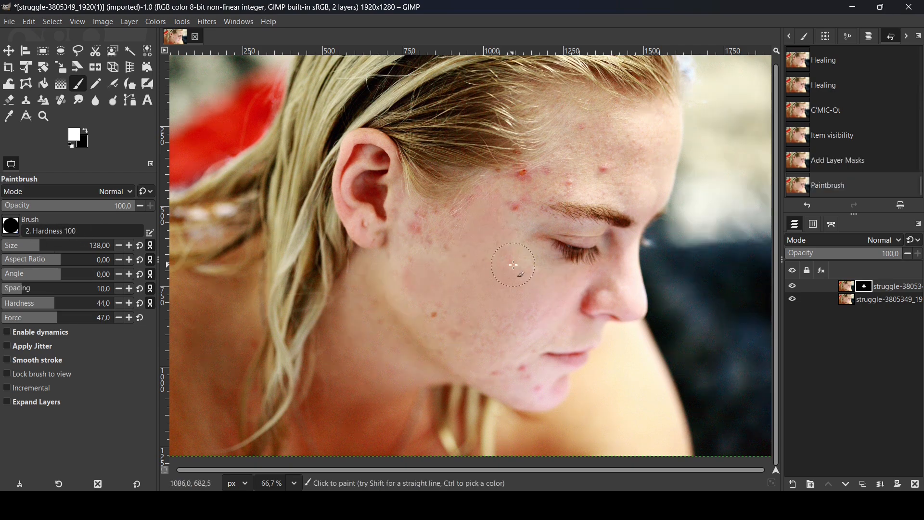
mouse_move(428, 230)
left_mouse_down()
mouse_move(419, 246)
mouse_move(416, 216)
mouse_move(406, 284)
mouse_move(449, 336)
mouse_move(494, 353)
mouse_move(487, 323)
mouse_move(488, 333)
mouse_move(547, 328)
left_mouse_up()
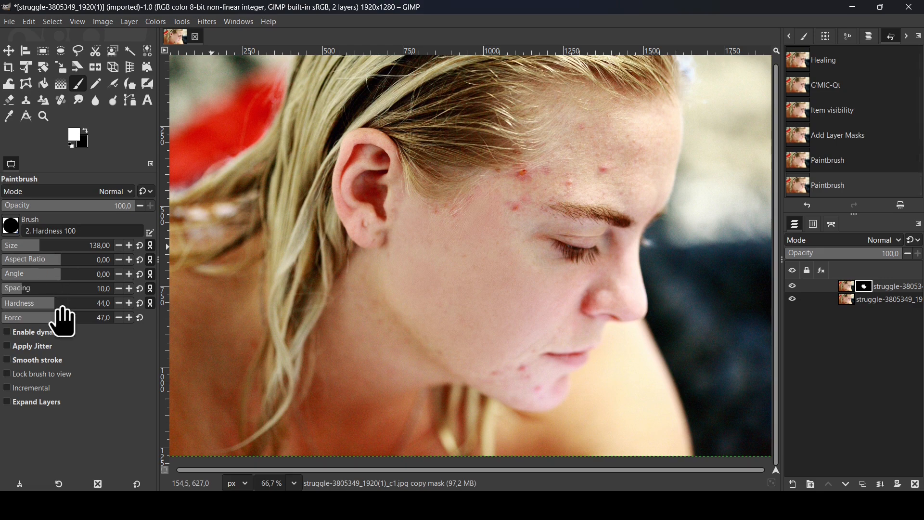
mouse_move(469, 284)
left_mouse_down()
mouse_move(494, 316)
mouse_move(498, 366)
left_mouse_up()
mouse_move(616, 179)
left_mouse_down()
mouse_move(589, 136)
mouse_move(645, 136)
mouse_move(653, 155)
mouse_move(613, 185)
mouse_move(571, 182)
left_mouse_up()
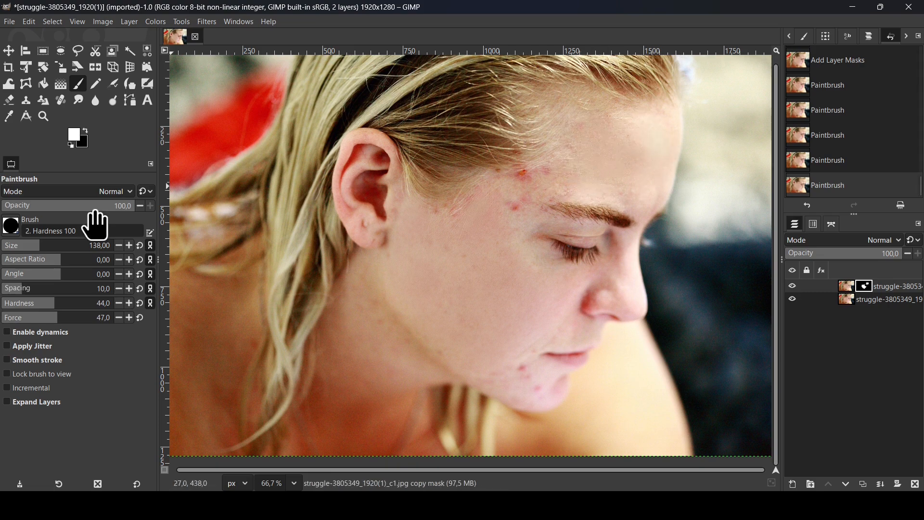
- Reduce the brush size to 86 and paint the mask white over the temple, the area above the eyebrow, the chin and the nose
left_click_drag(35, 253, 31, 267)
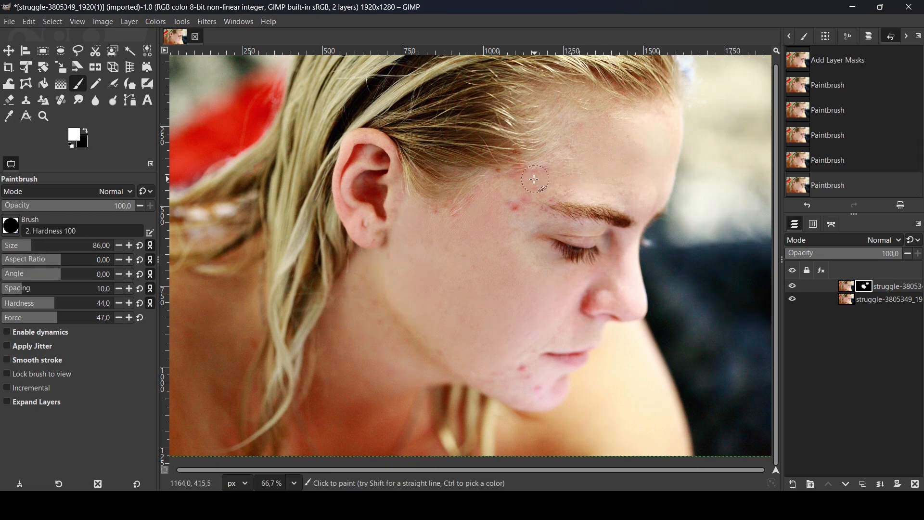
left_click_drag(566, 183, 646, 203)
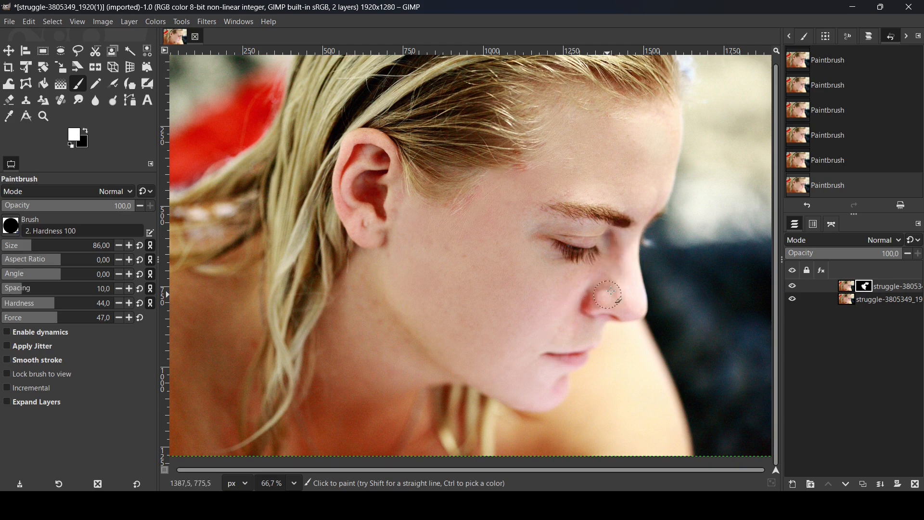
left_click_drag(632, 261, 635, 299)
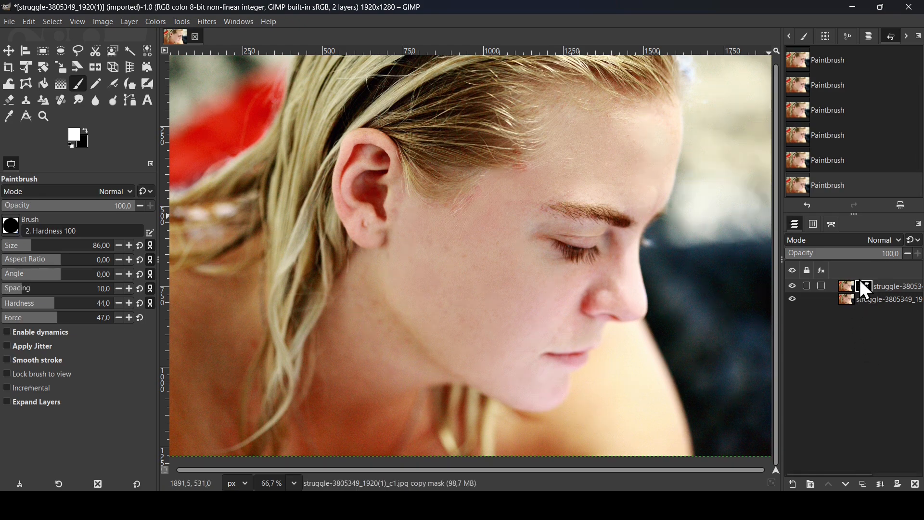
- Try the masked layer at 48 opacity, restore it to 100, and create a new layer from the visible image
left_click(845, 255)
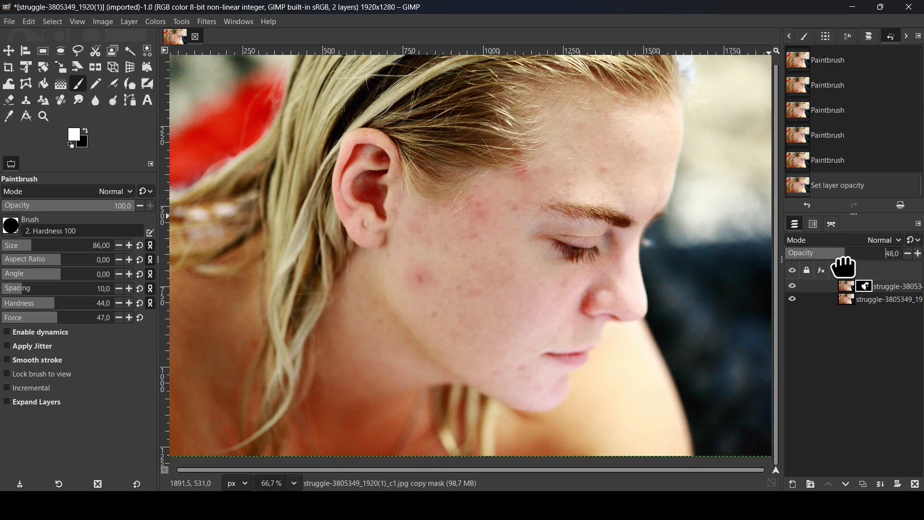
left_click_drag(843, 264, 914, 264)
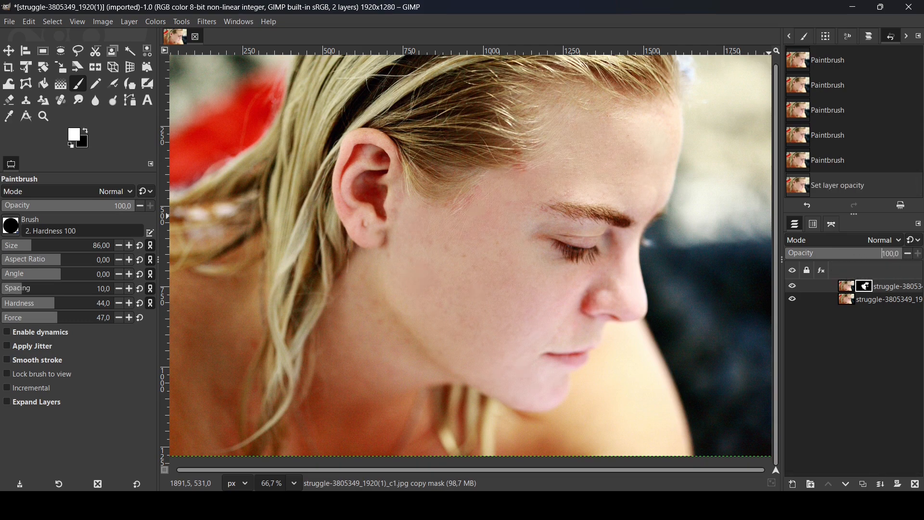
right_click(862, 287)
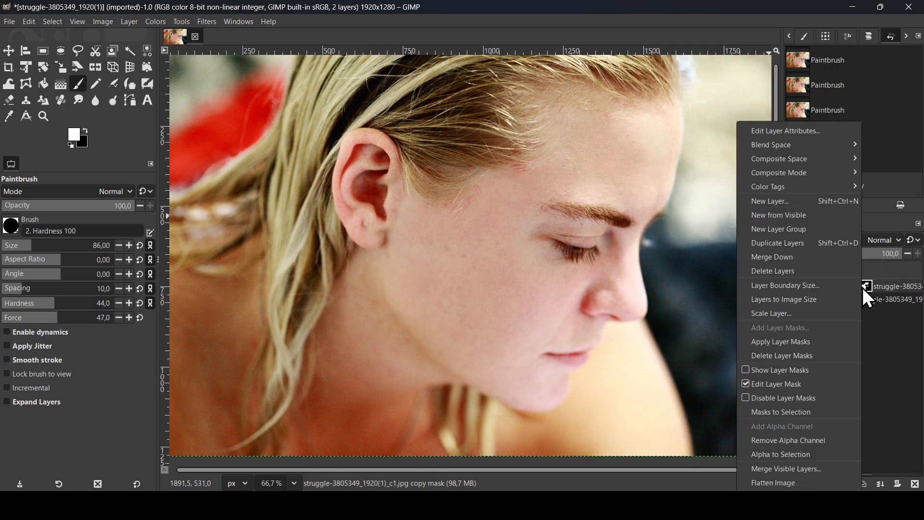
left_click(812, 218)
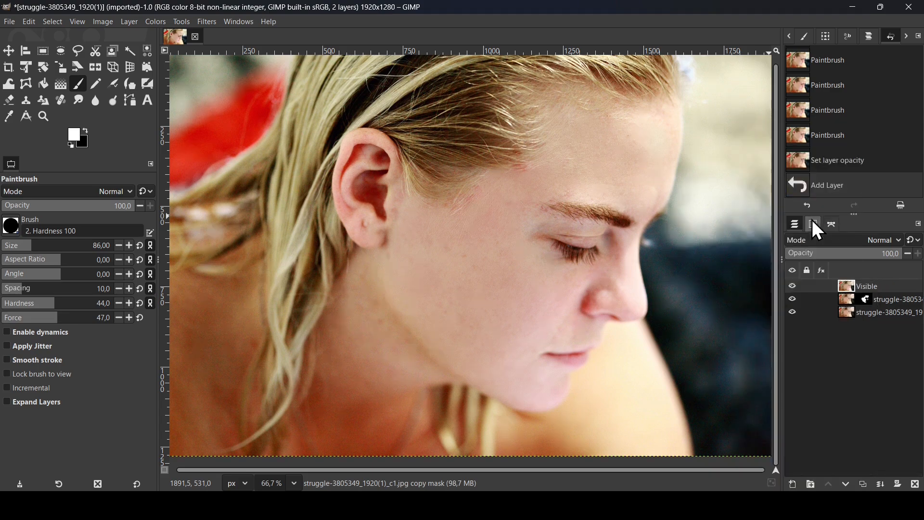
- Hide the masked layer, switch to the Move tool, and compare the Visible layer with the original by hiding and showing it
left_click(793, 300)
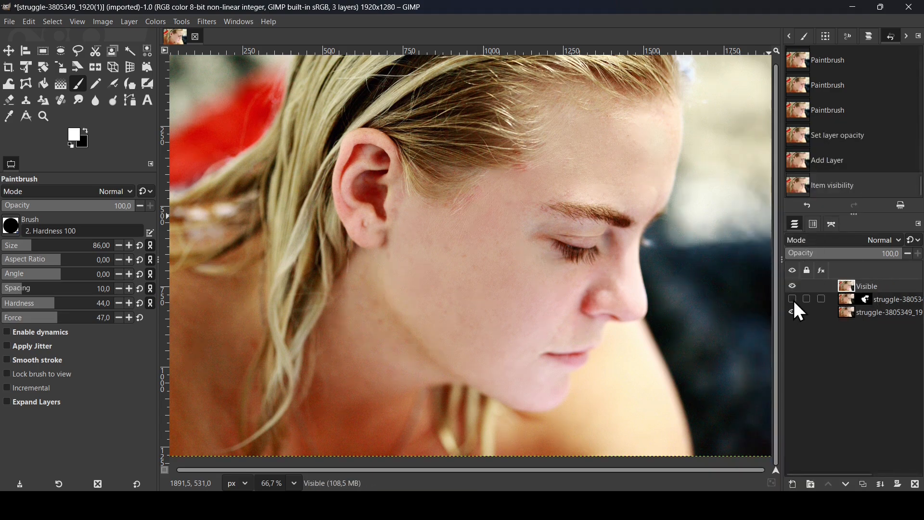
left_click(866, 299)
key("m")
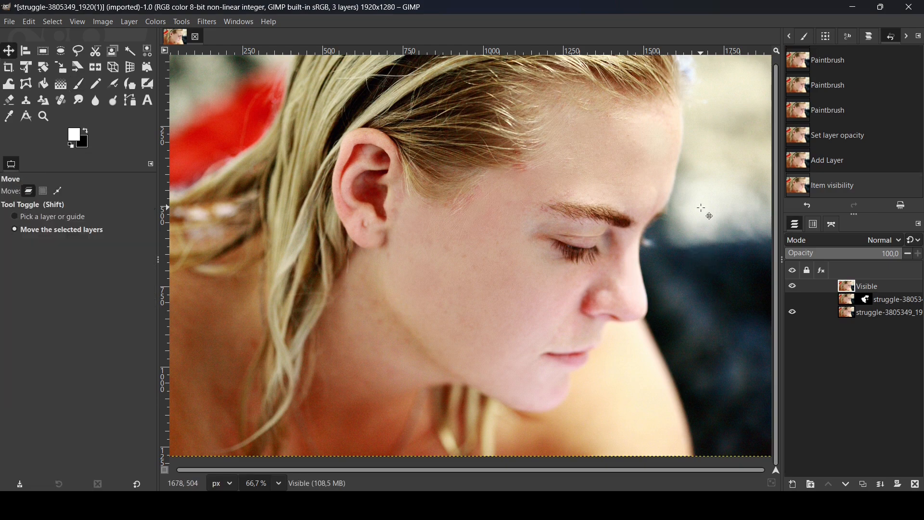
left_click(793, 288)
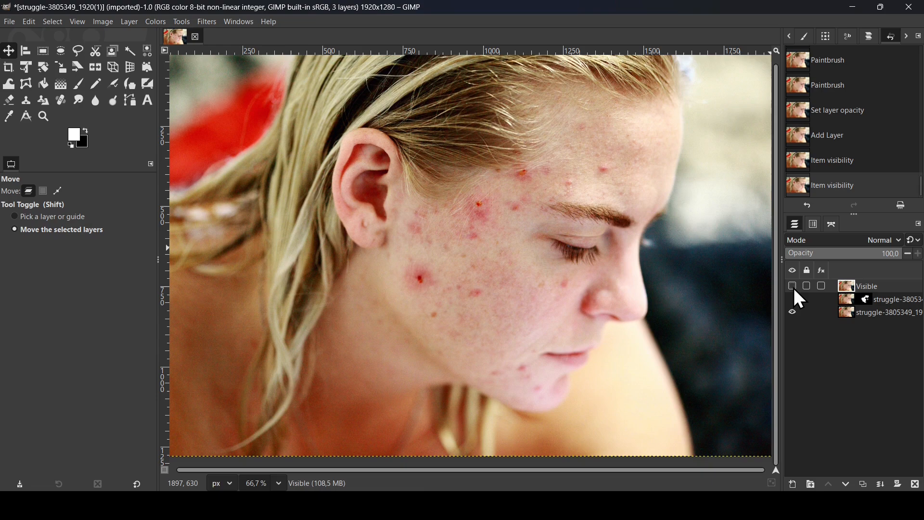
left_click(794, 288)
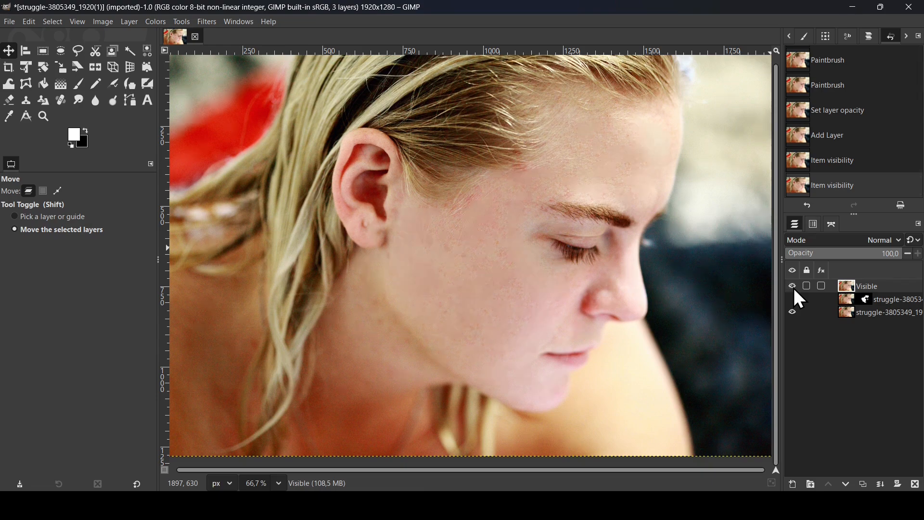